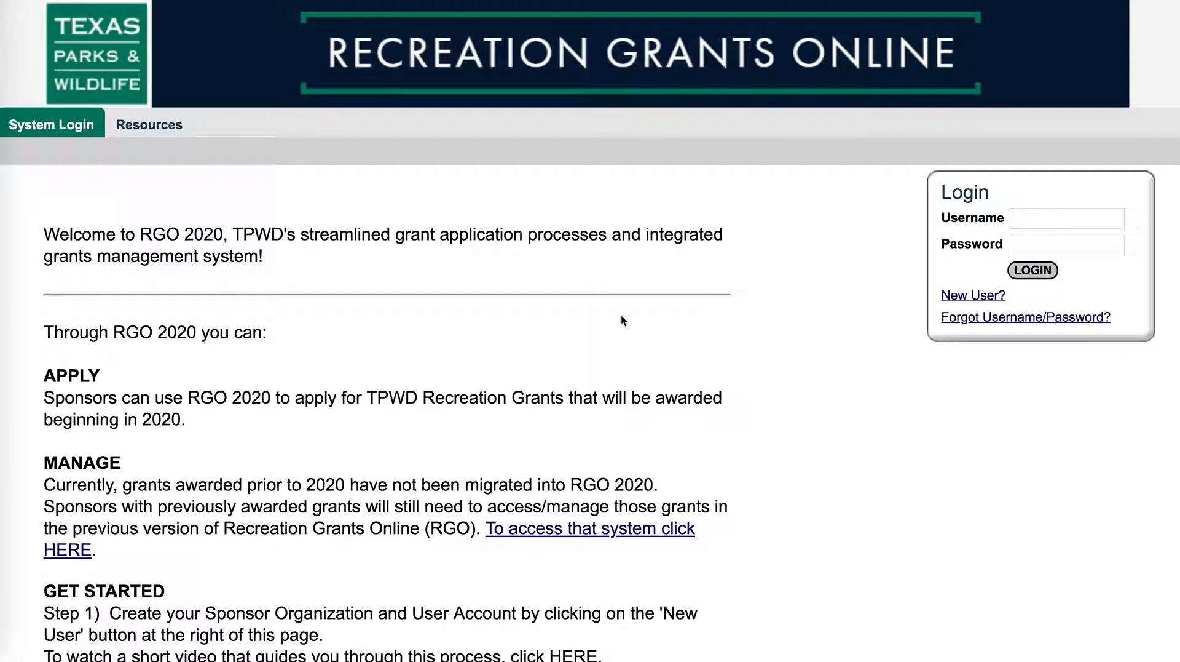
Step: Log in to the grants system with the saved administrator username and account password
left_click(1035, 222)
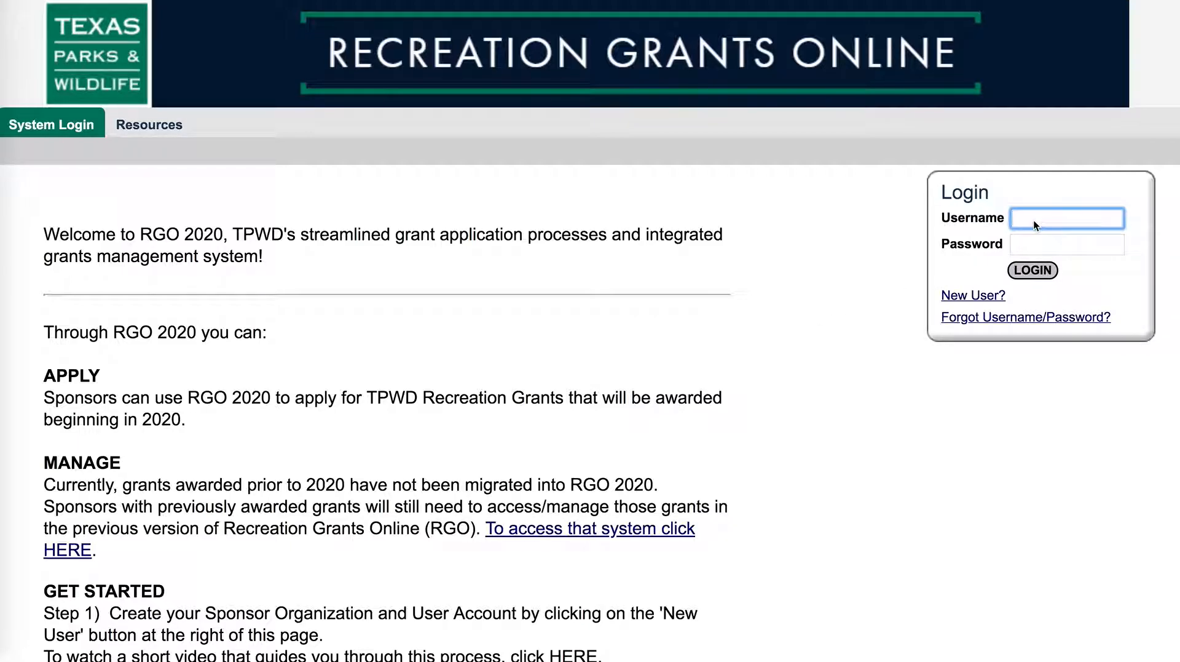
type("SampleAdmin")
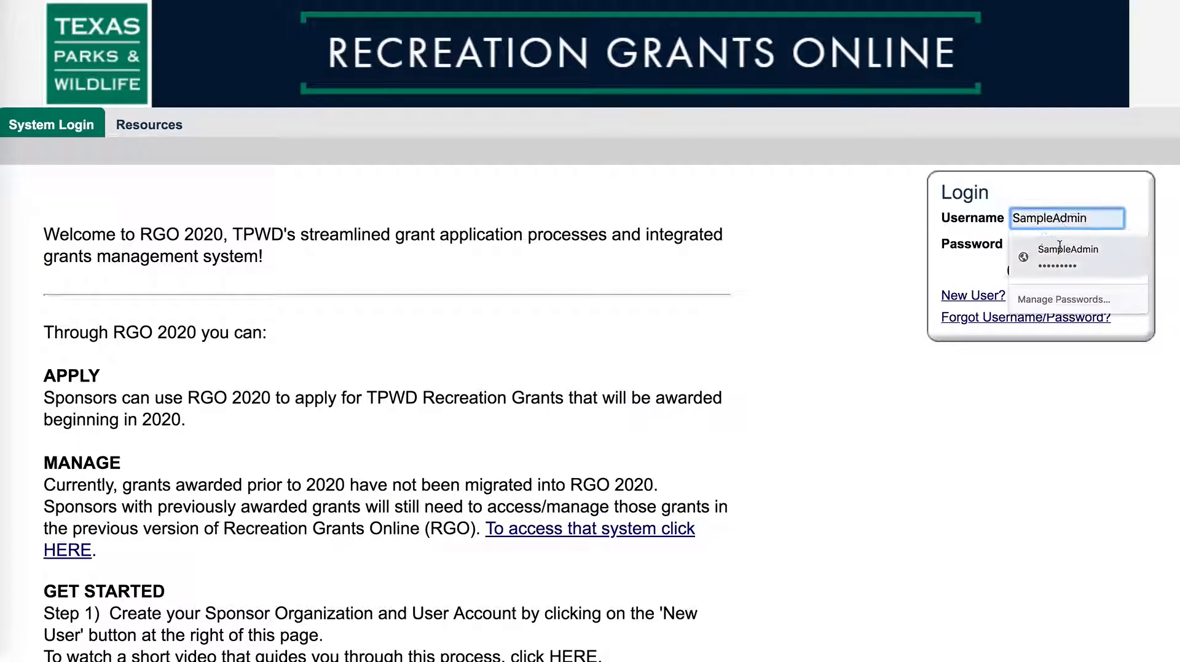
left_click(1064, 252)
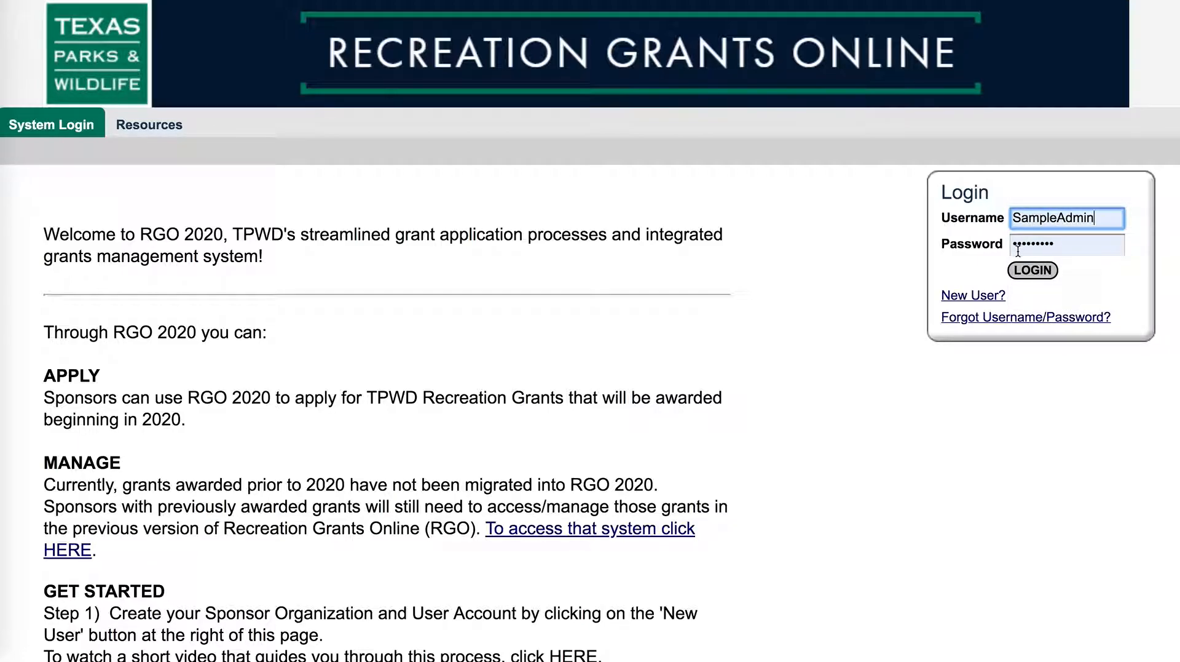
left_click(1036, 272)
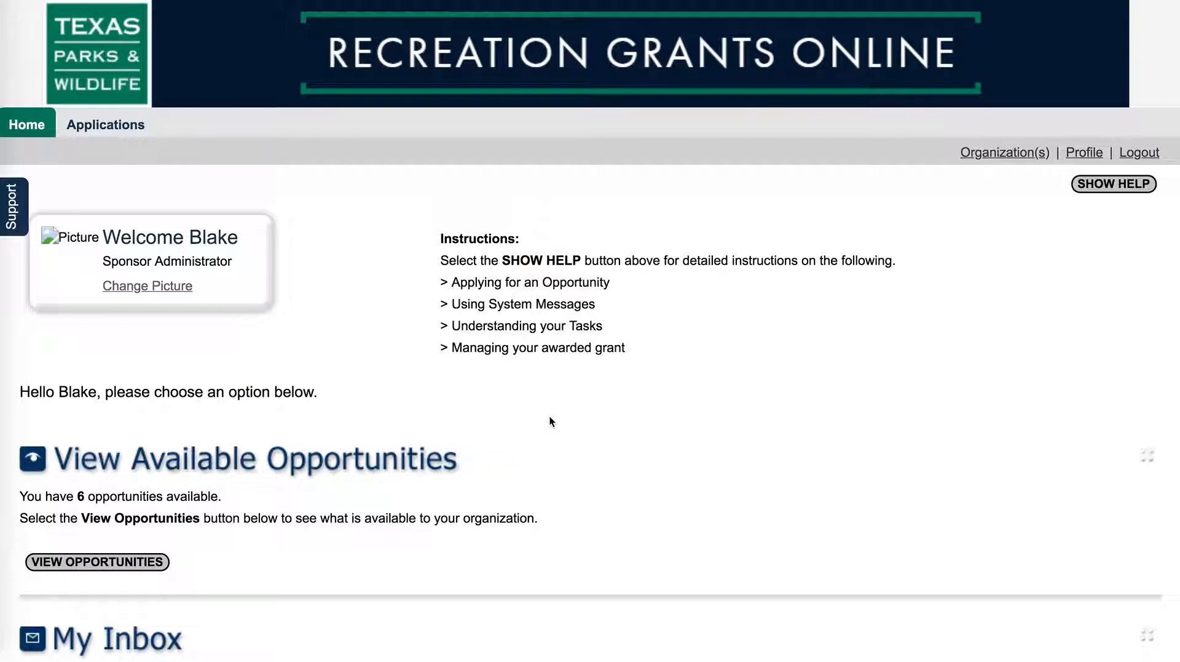
Step: Open the active tasks list and open the Local Parks 2020 application LP-2020-sample_sponsor_org-00036
scroll(551, 417, "down", 1)
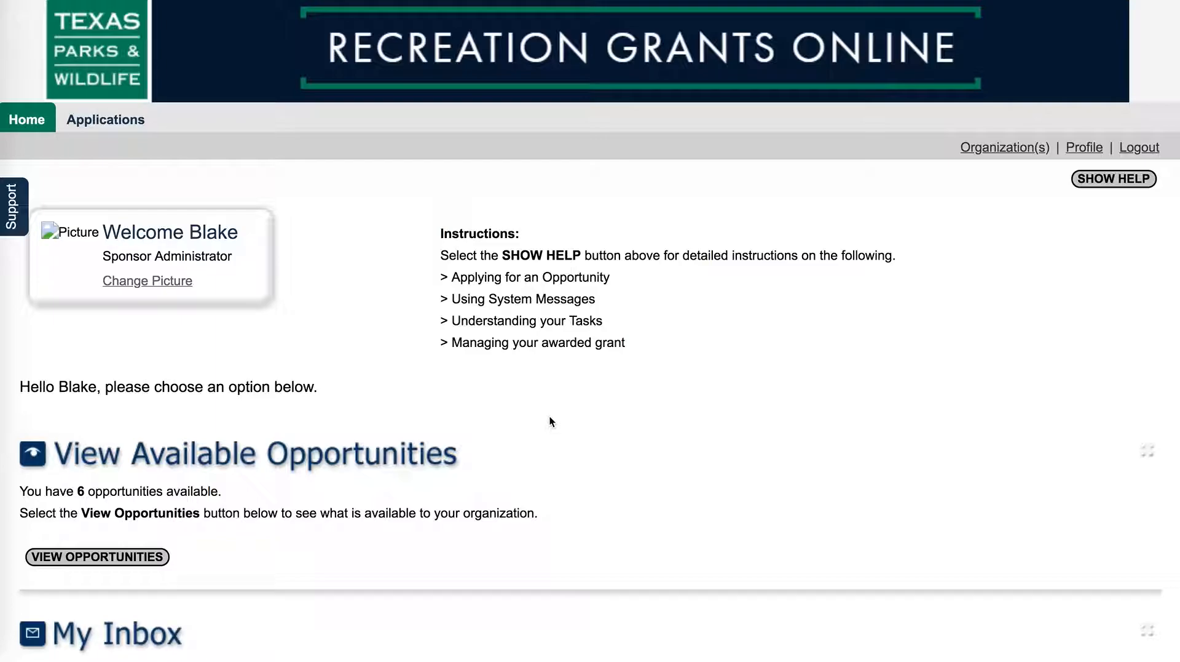
scroll(550, 416, "down", 4)
scroll(549, 416, "down", 3)
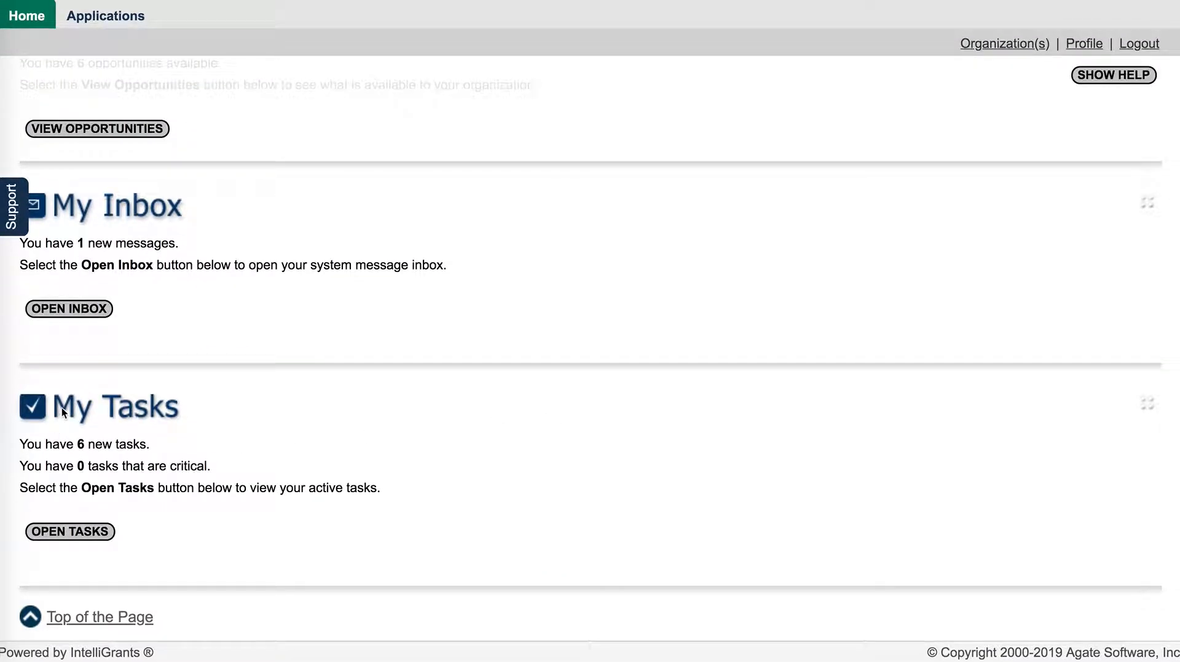
left_click(78, 533)
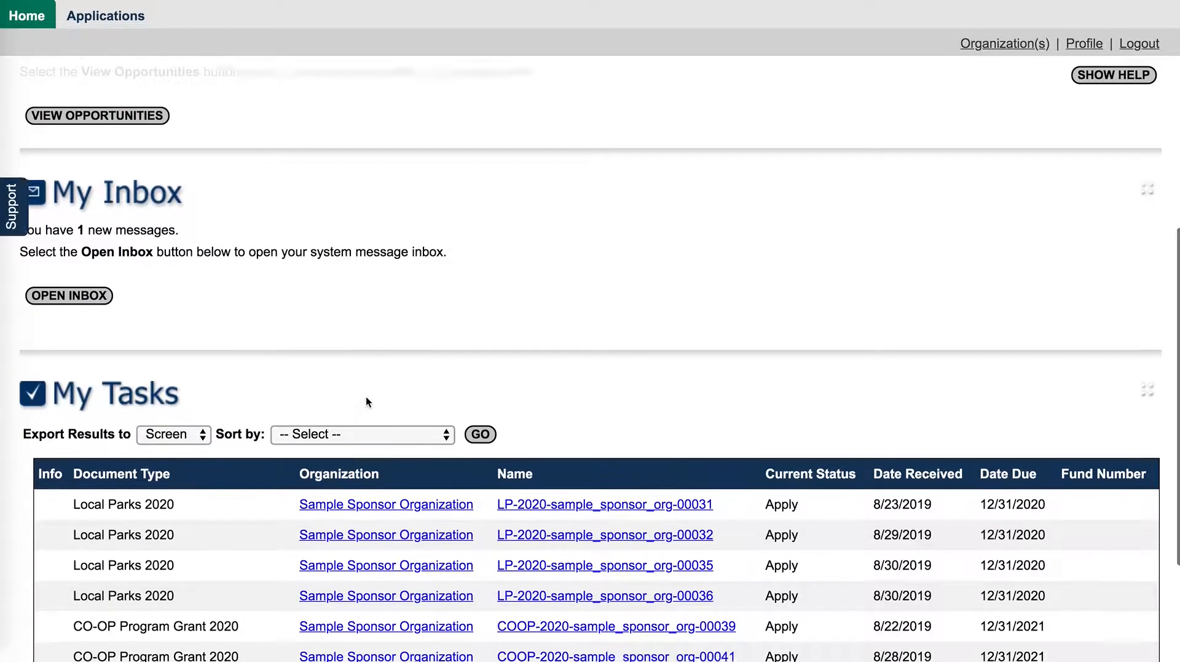
scroll(366, 395, "down", 2)
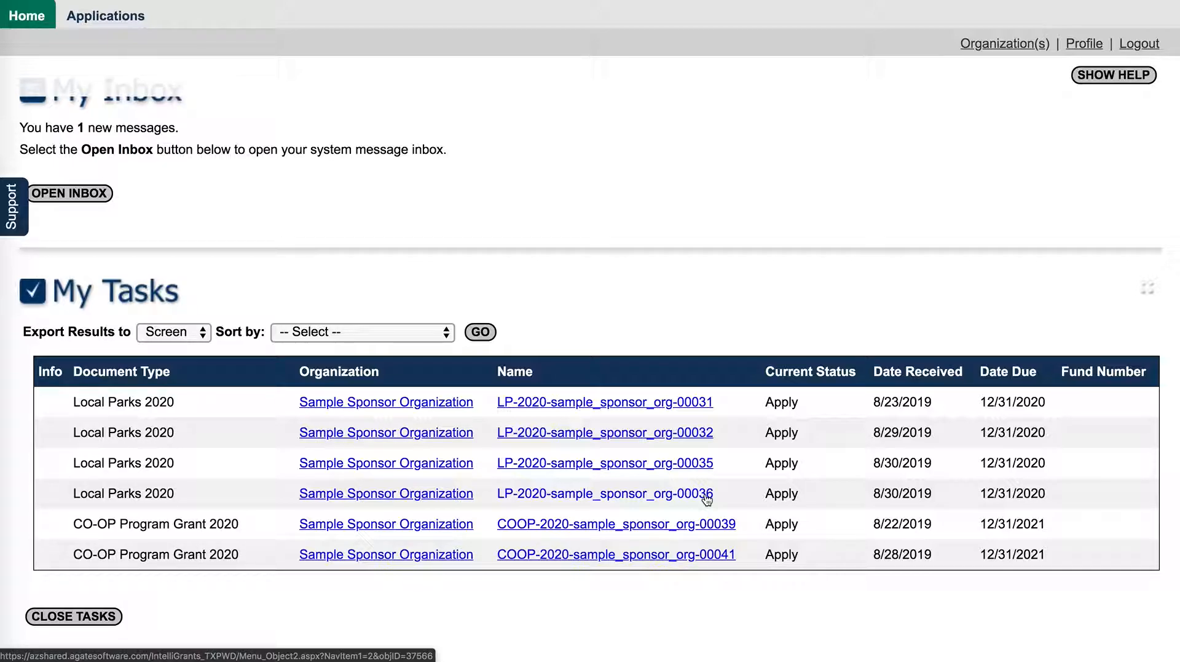
left_click(570, 496)
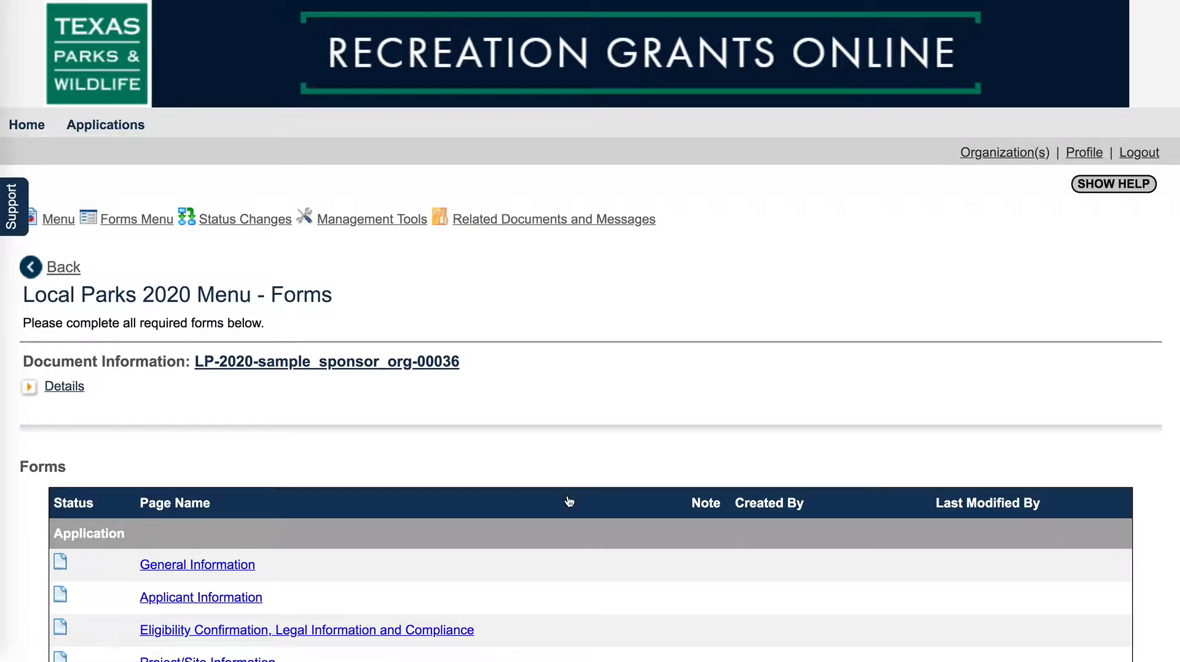
Step: Open the application's page for adding and editing people
scroll(569, 501, "down", 3)
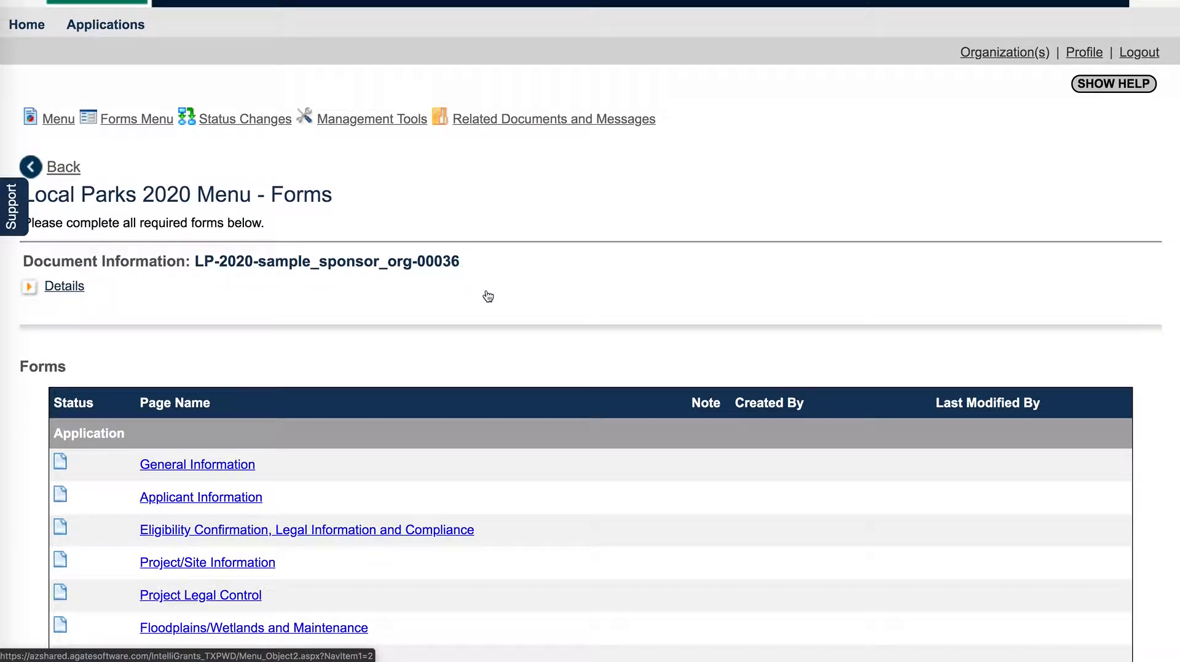
scroll(612, 329, "down", 2)
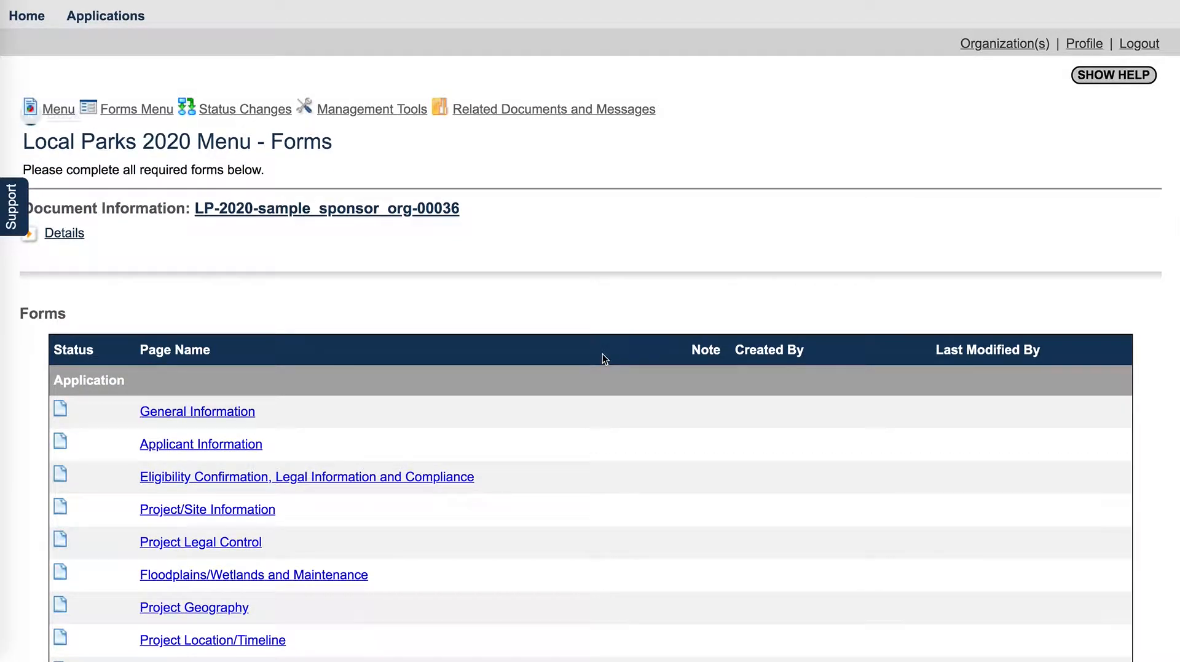
scroll(601, 353, "up", 2)
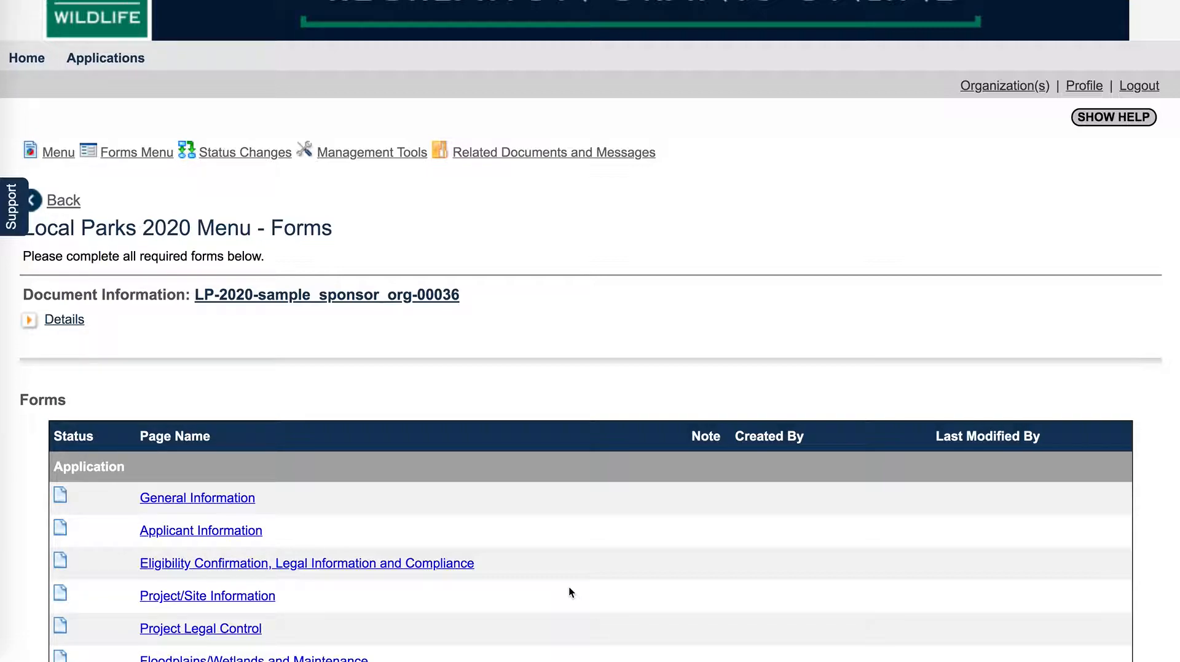
mouse_move(353, 158)
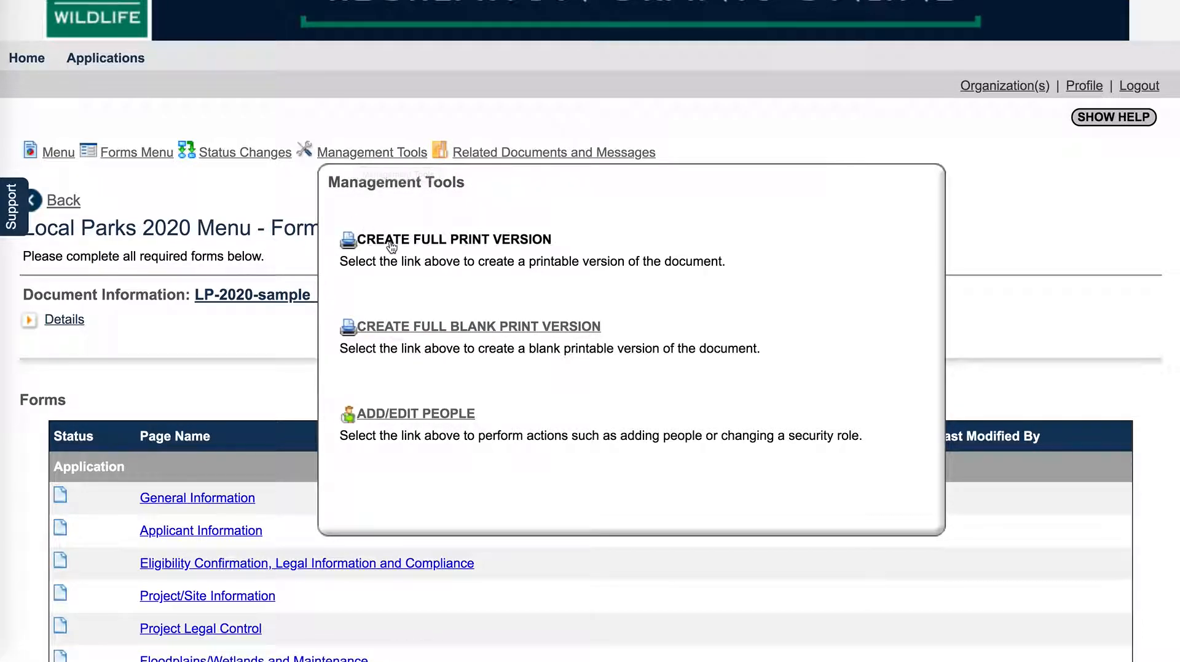
left_click(458, 418)
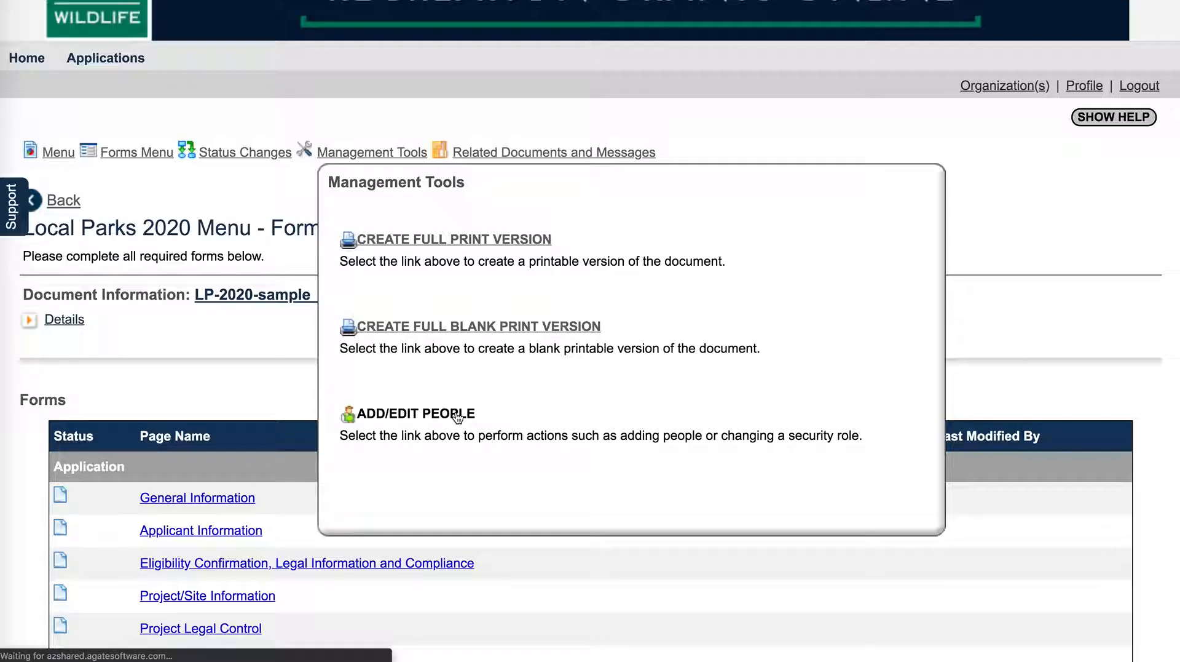
Step: Change the role of the other assigned person who is a Sponsor Administrator to Sponsor Viewer
scroll(661, 388, "down", 1)
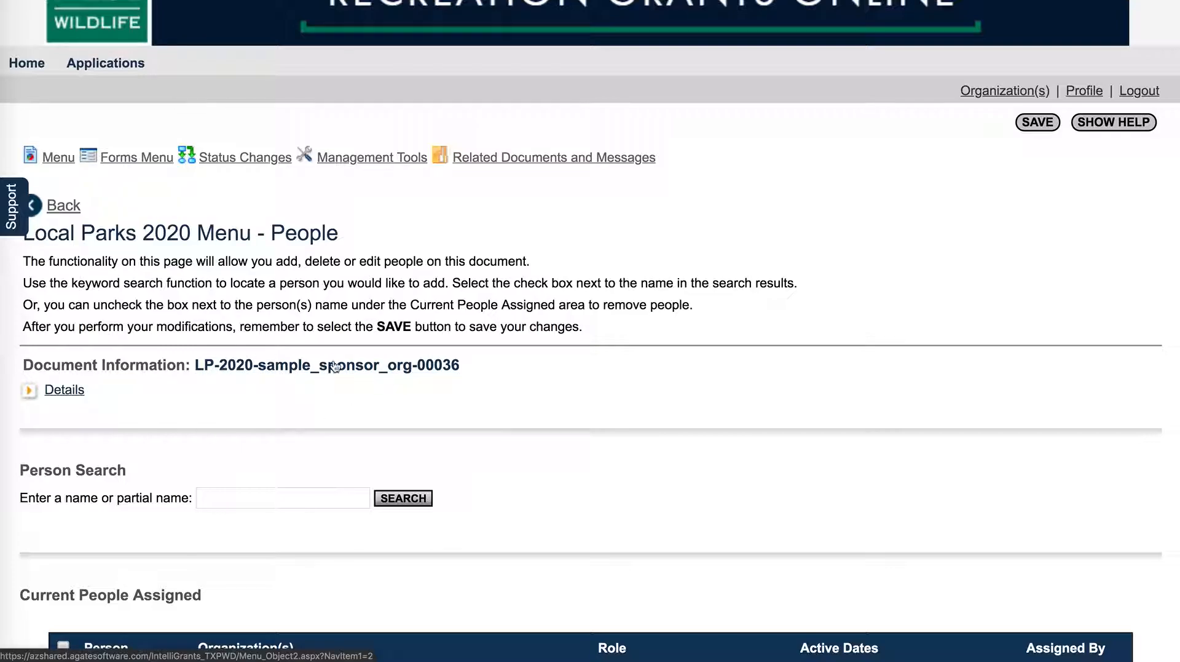
scroll(620, 368, "down", 6)
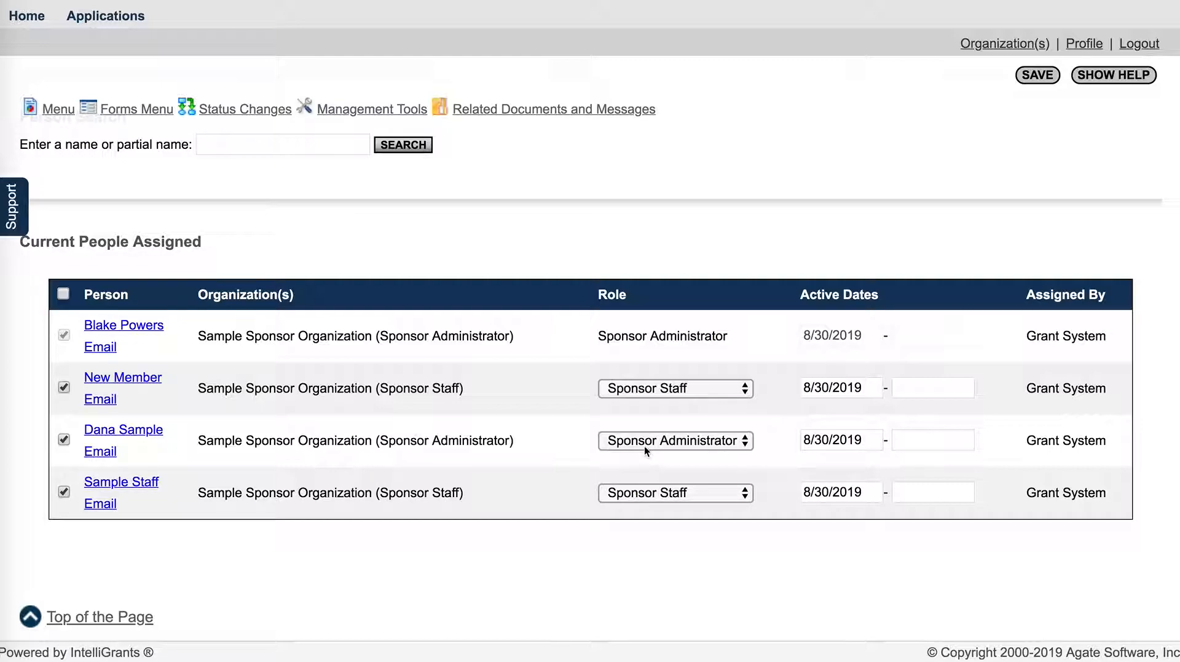
left_click(746, 441)
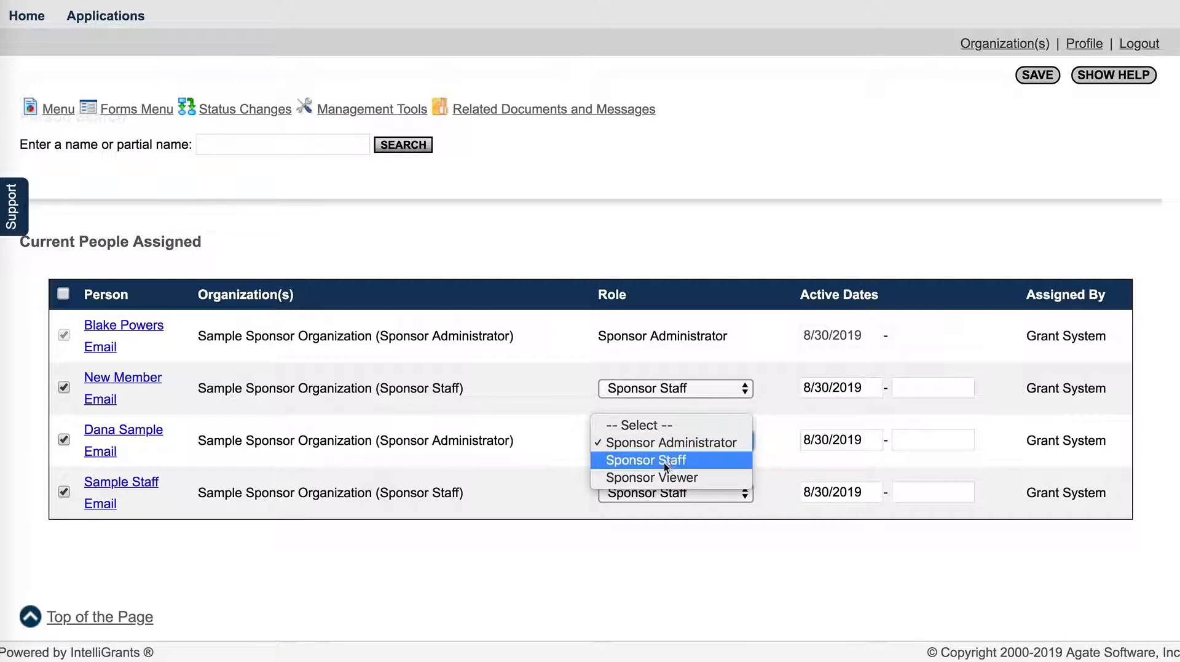
left_click(653, 476)
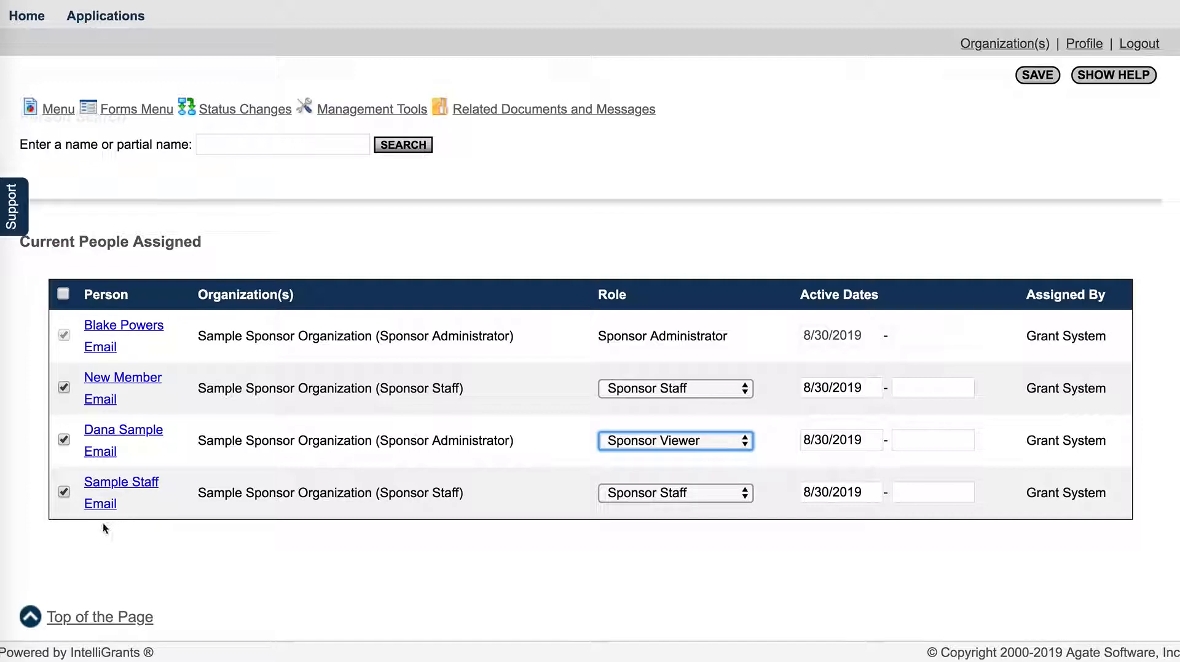
Step: Remove Sample Staff from the people assigned to the application and save the changes
left_click(64, 492)
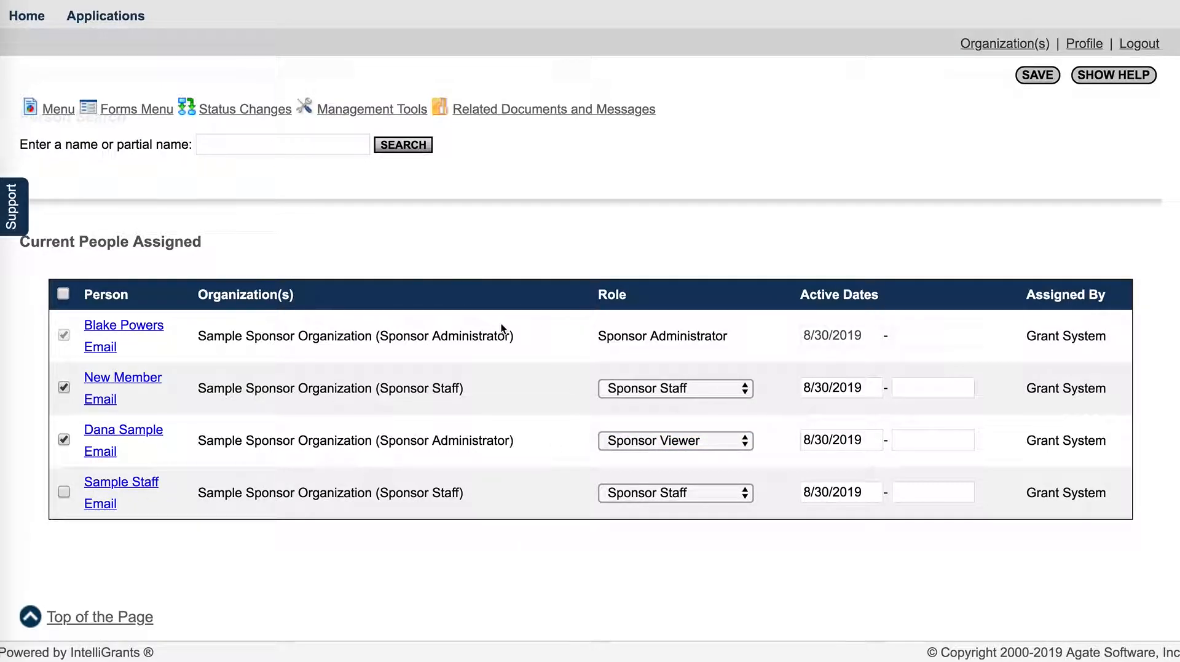
left_click(1042, 78)
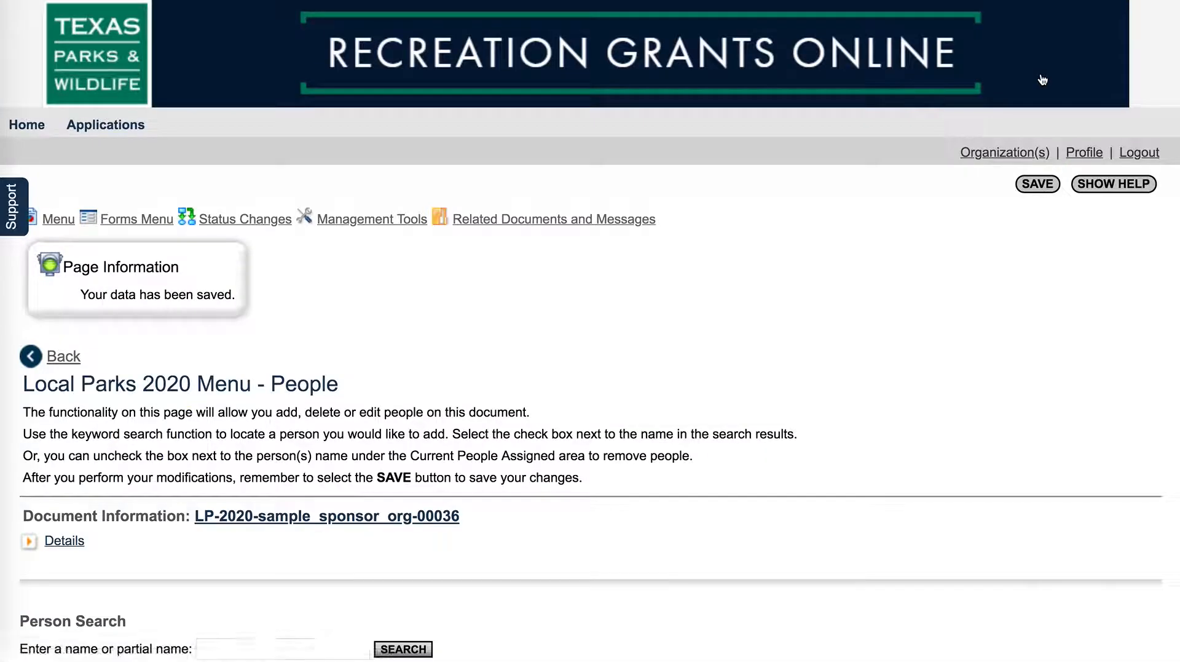
scroll(917, 225, "down", 5)
scroll(918, 227, "down", 4)
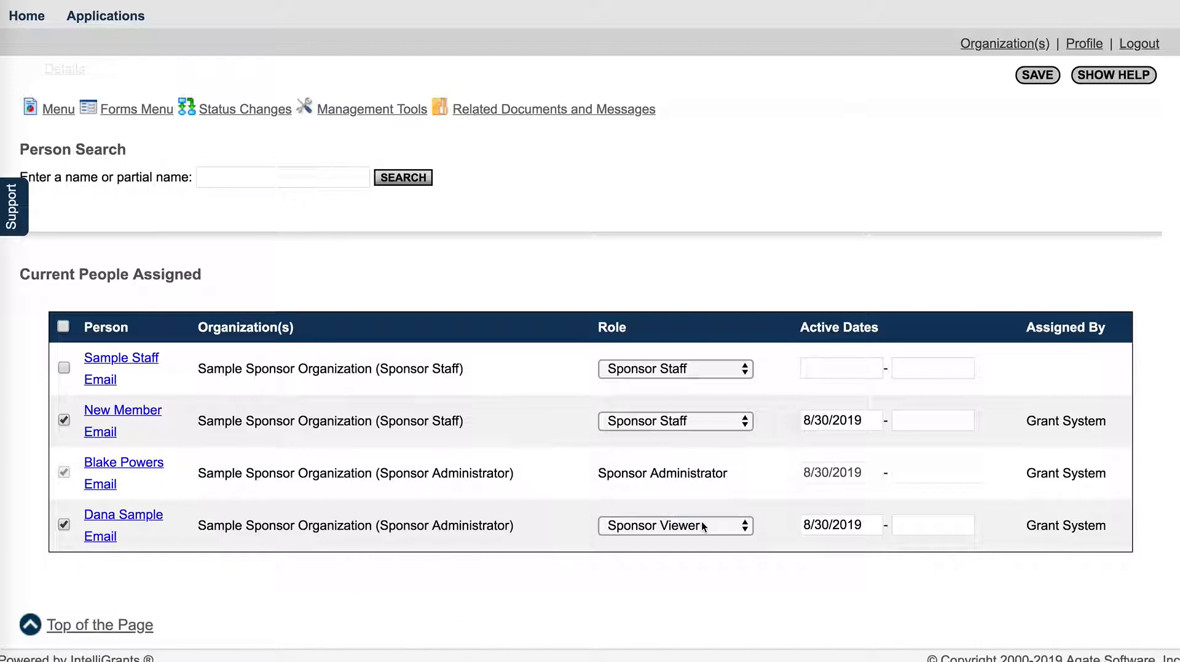
Step: Try searching for a person to add with the name "Grant Consultant"
scroll(420, 592, "up", 1)
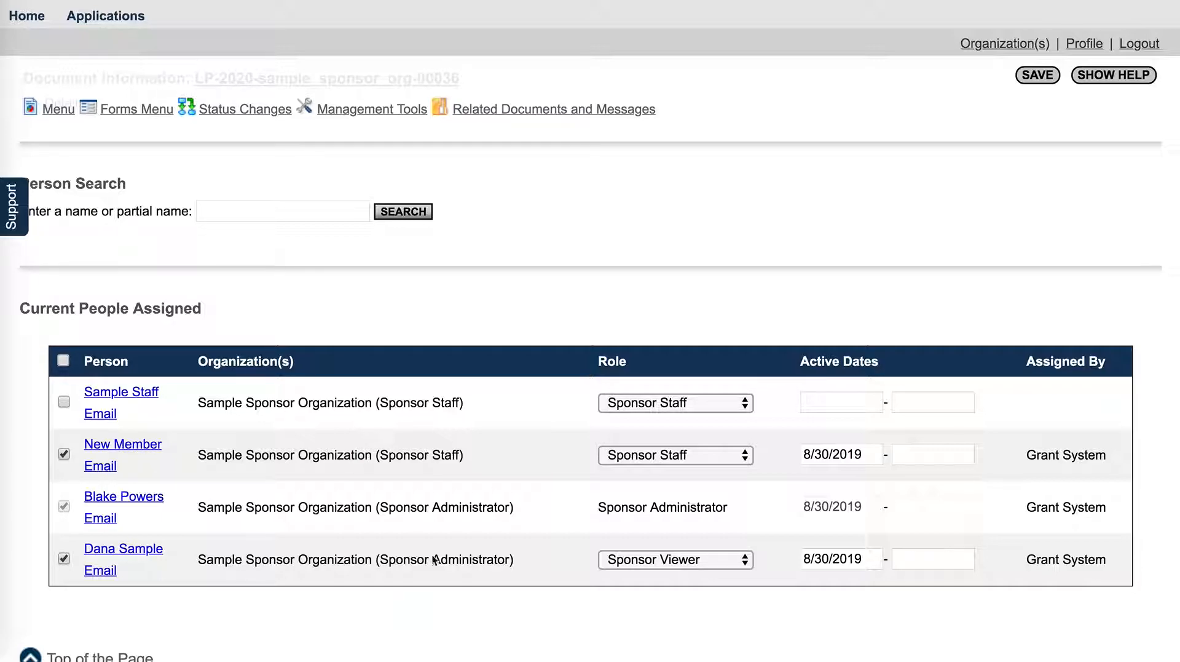
left_click(235, 211)
scroll(495, 243, "up", 3)
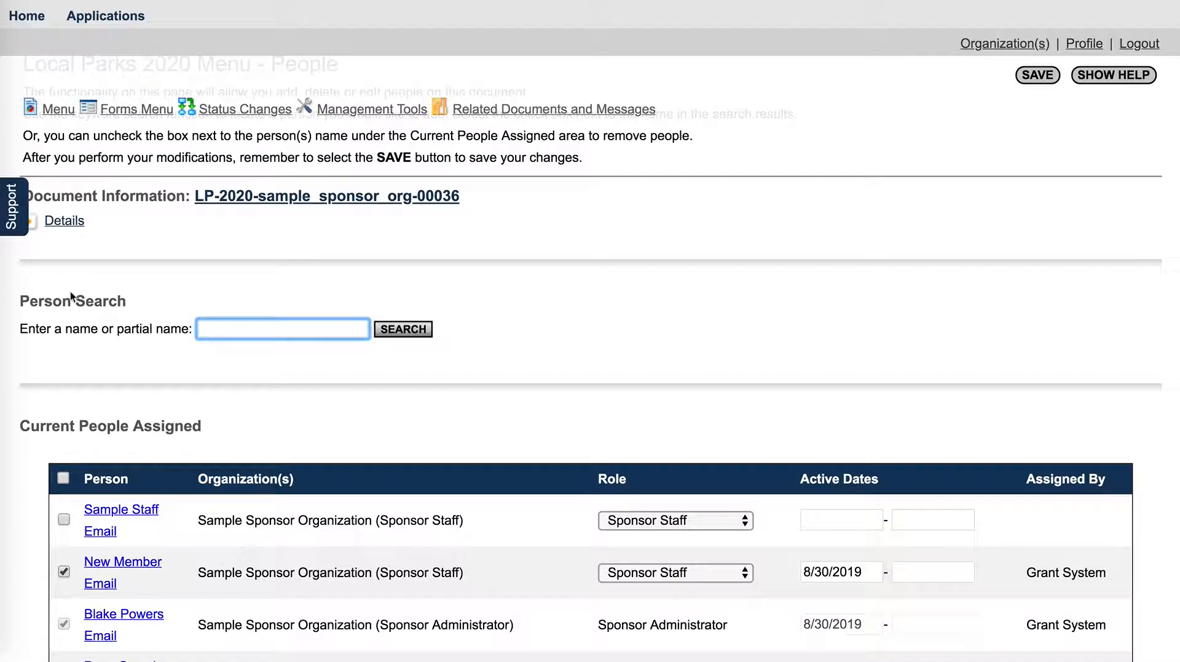
type("Grant Consultant")
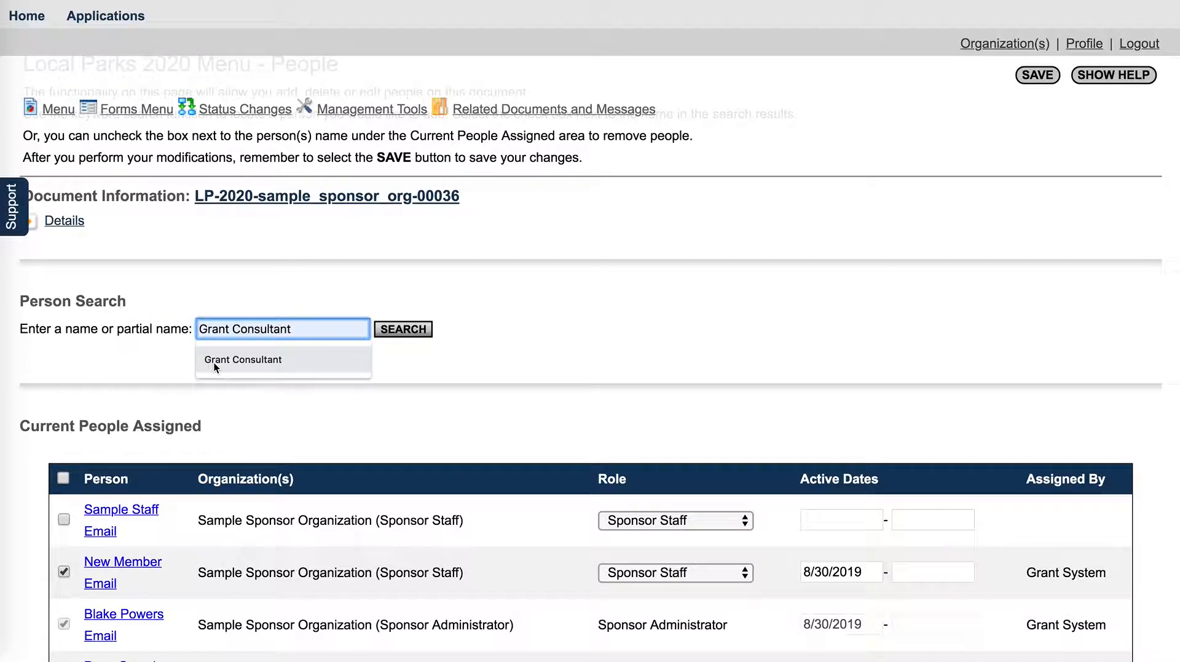
left_click(245, 355)
left_click(391, 334)
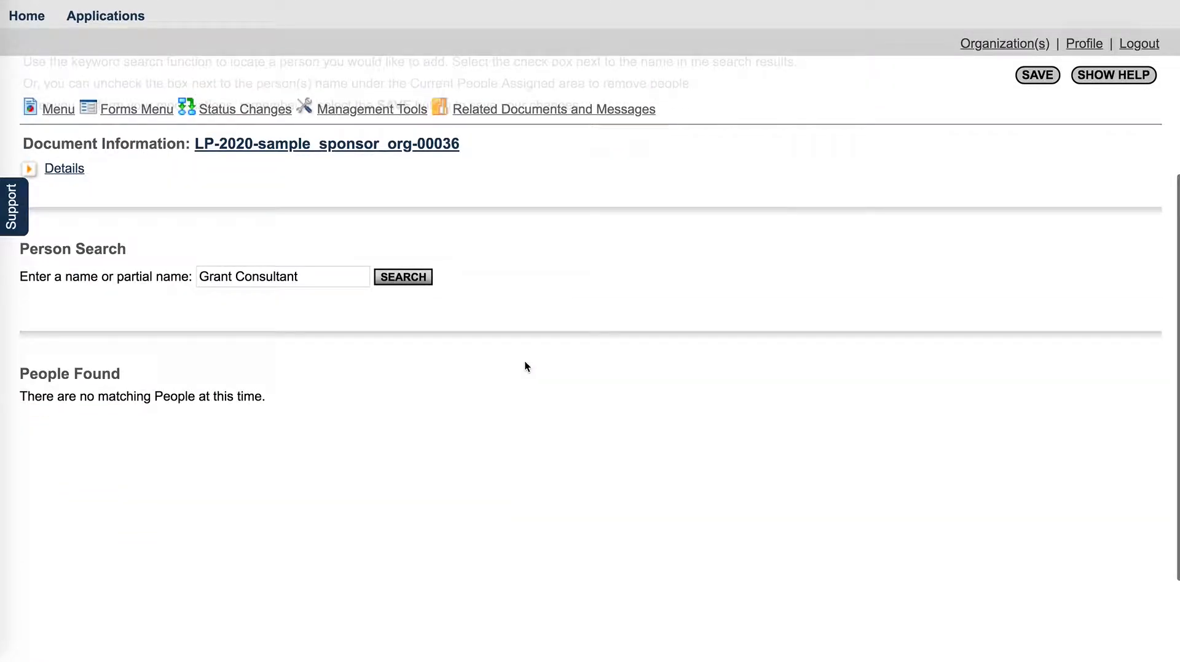
Step: Search for the person to add with the name "Sample Consultant" and check the organization of the match
left_click_drag(234, 278, 195, 271)
type("Sample")
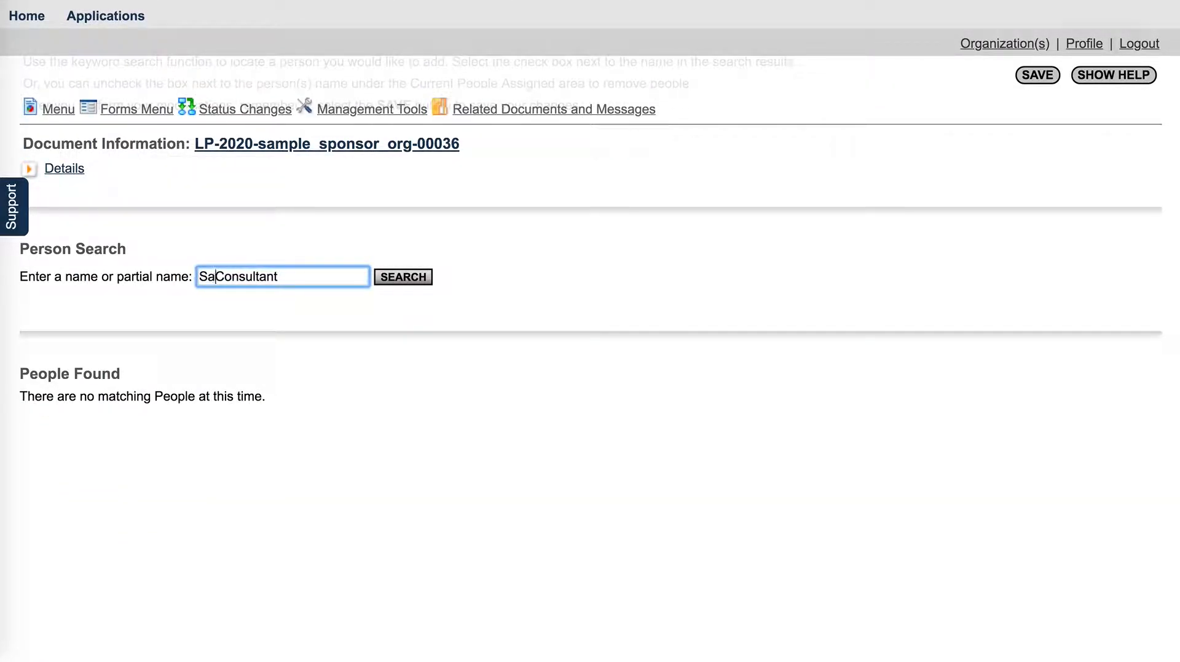
left_click(397, 278)
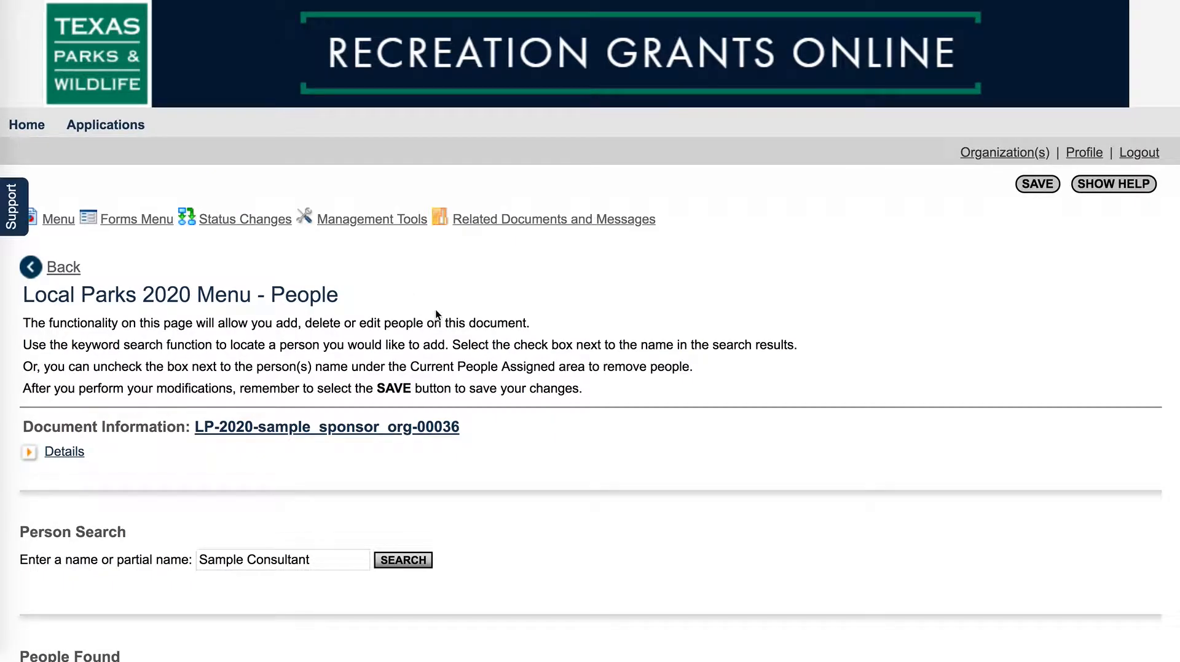
scroll(589, 380, "down", 5)
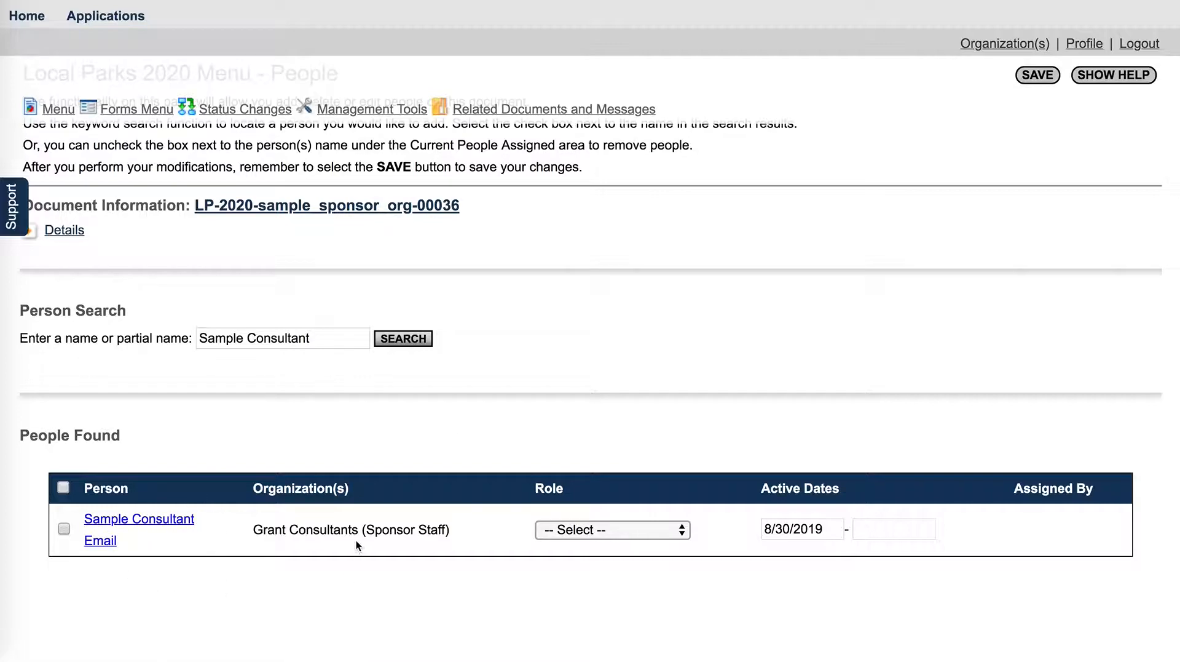
left_click_drag(253, 530, 360, 528)
Step: Select Sample Consultant from the people found and assign the Sponsor Staff role
scroll(460, 413, "down", 3)
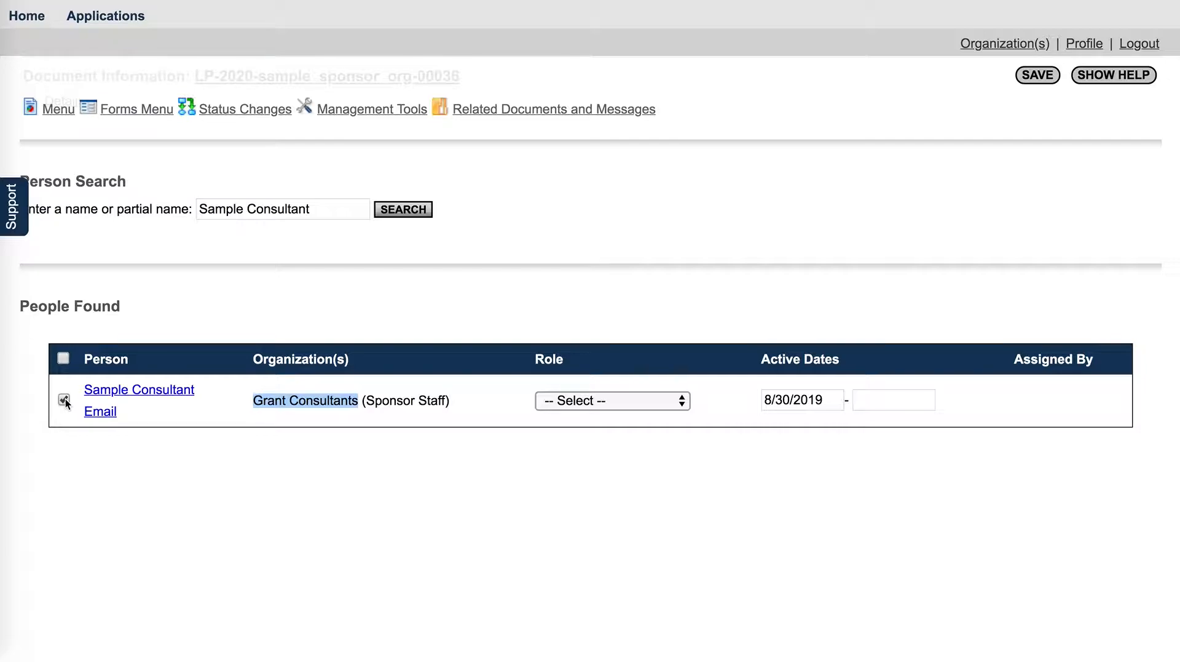
left_click(682, 406)
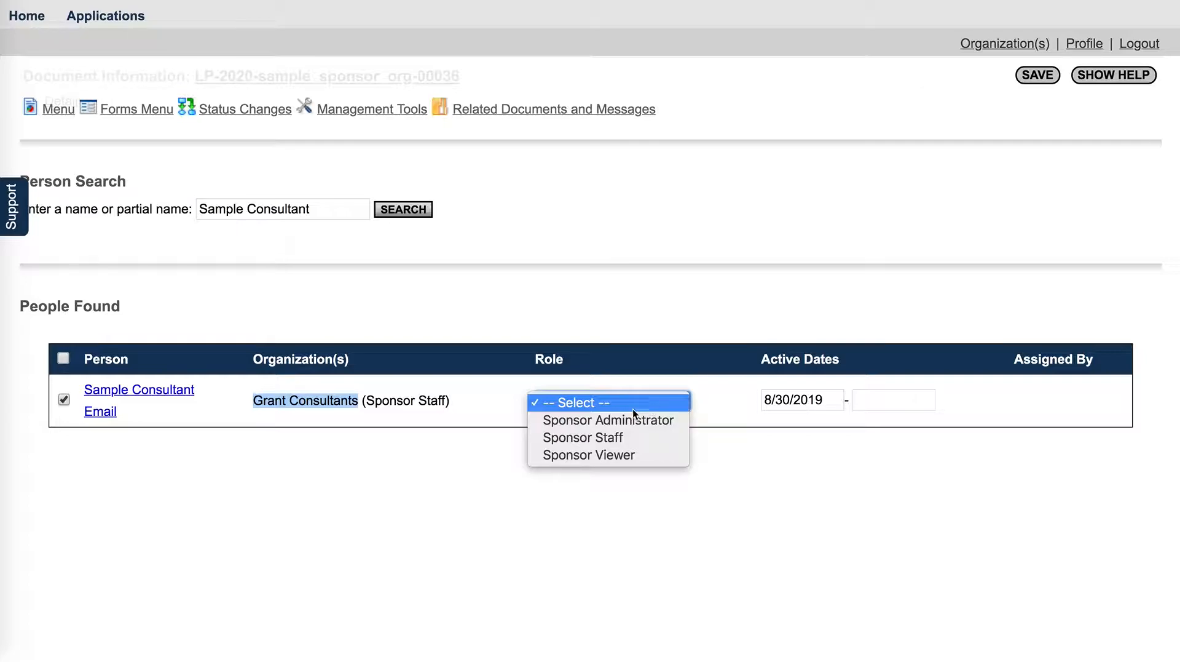
left_click(588, 439)
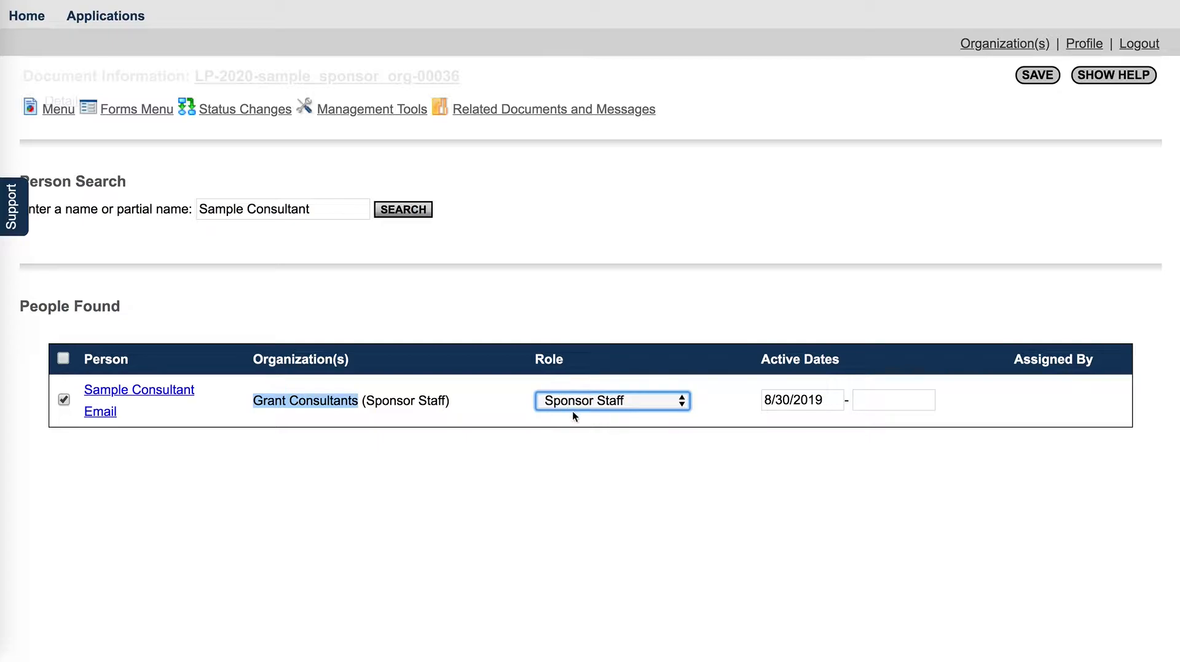
Step: Try an active end date of 12/5/2019 for Sample Consultant and clear the date again
left_click(884, 399)
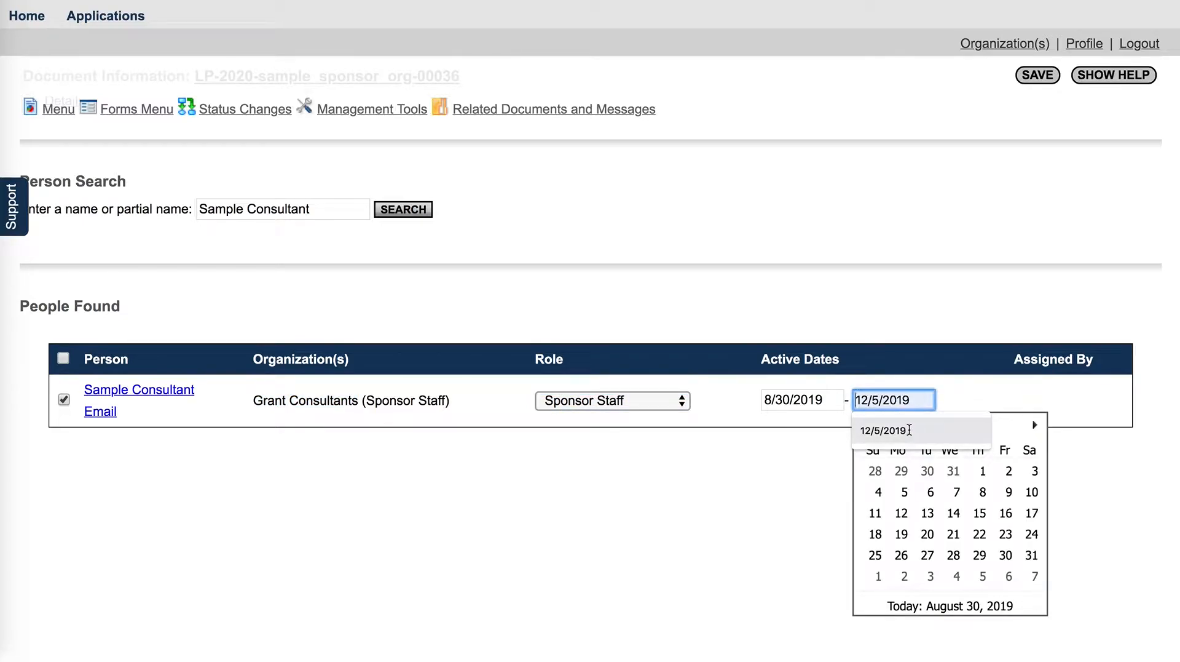
left_click(910, 430)
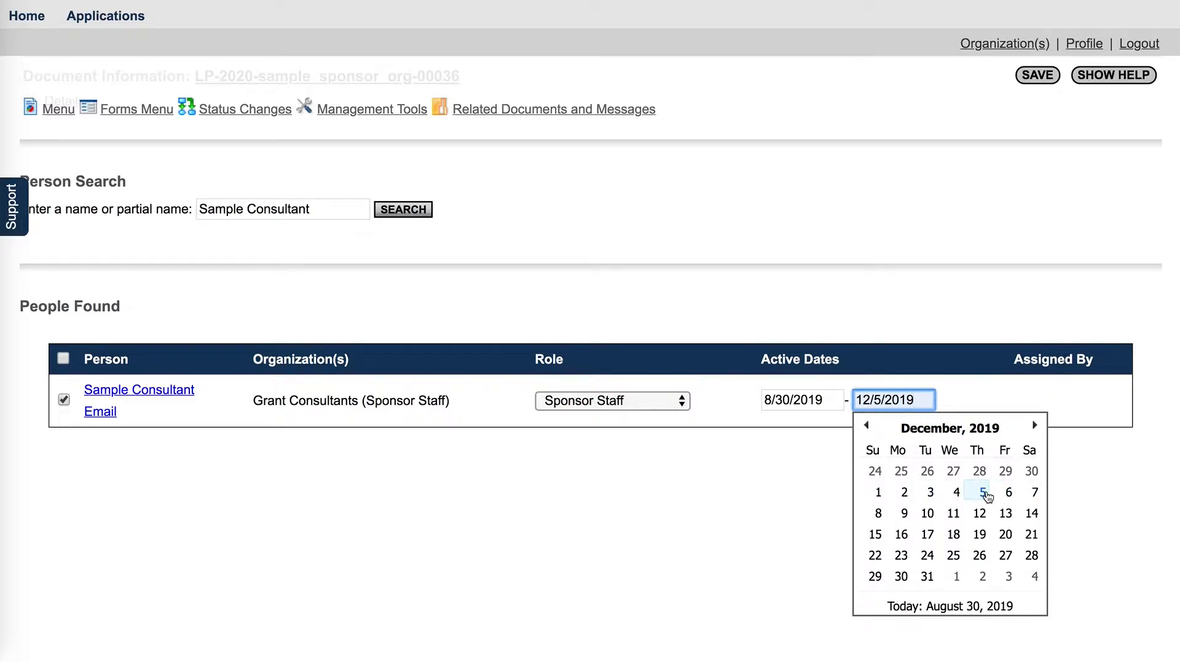
left_click(985, 490)
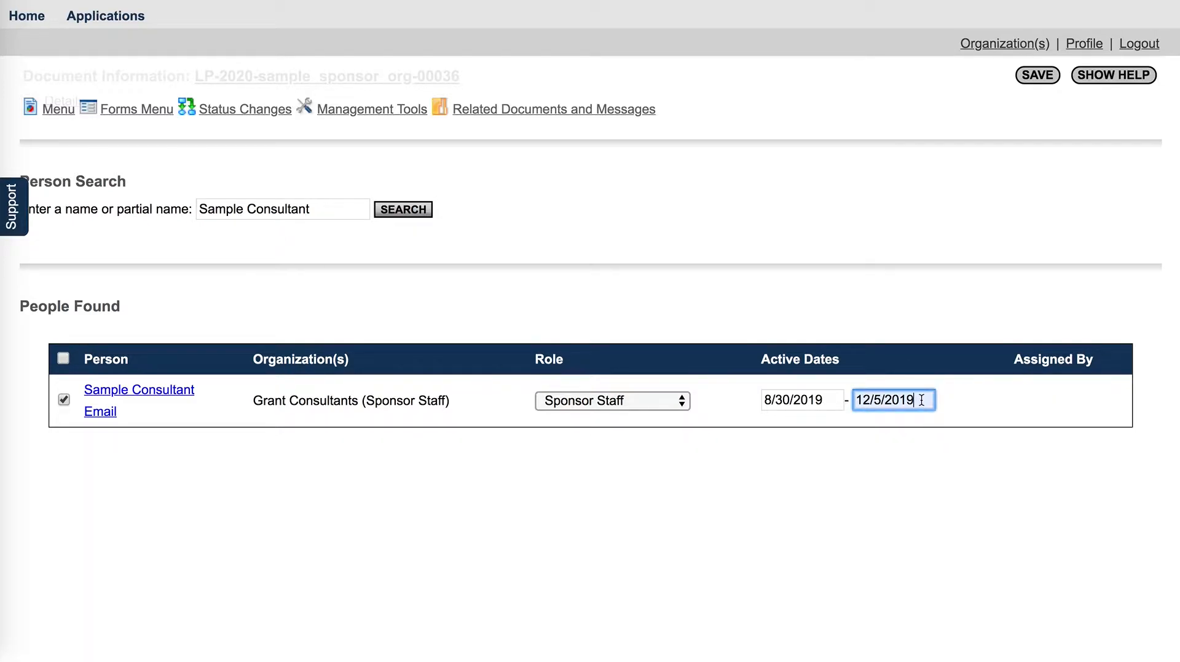
left_click_drag(921, 401, 834, 400)
key("BackSpace")
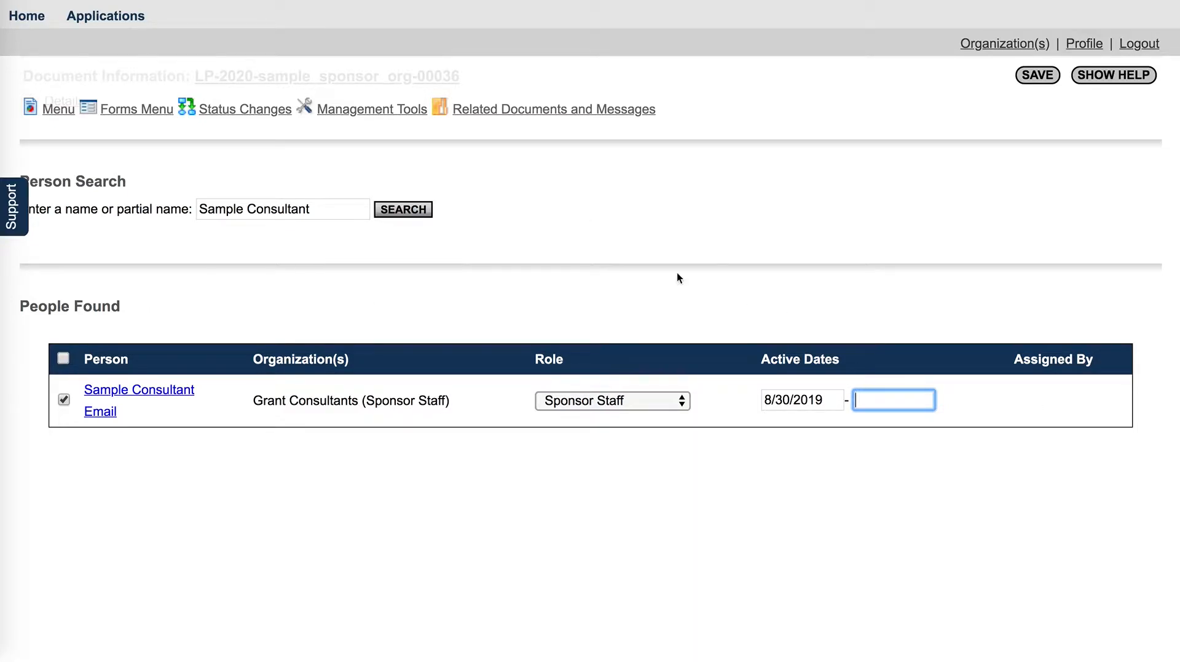
Step: Save the addition of Sample Consultant and review the application's list of assigned people
scroll(676, 277, "up", 3)
left_click(1038, 76)
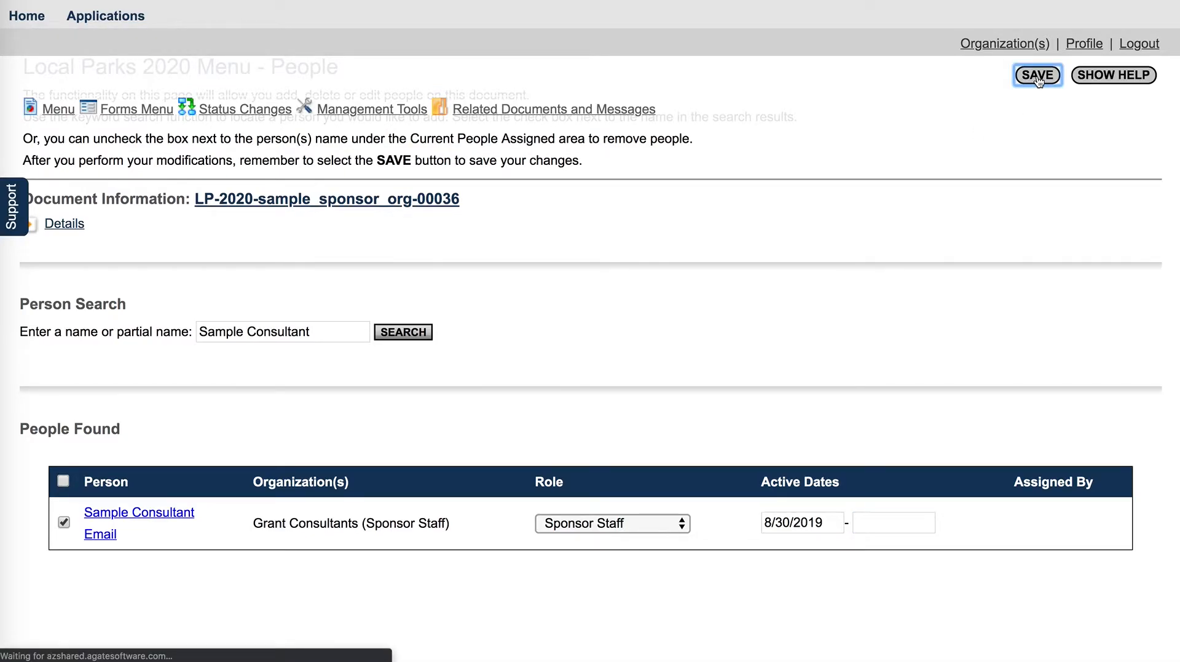
scroll(717, 311, "down", 2)
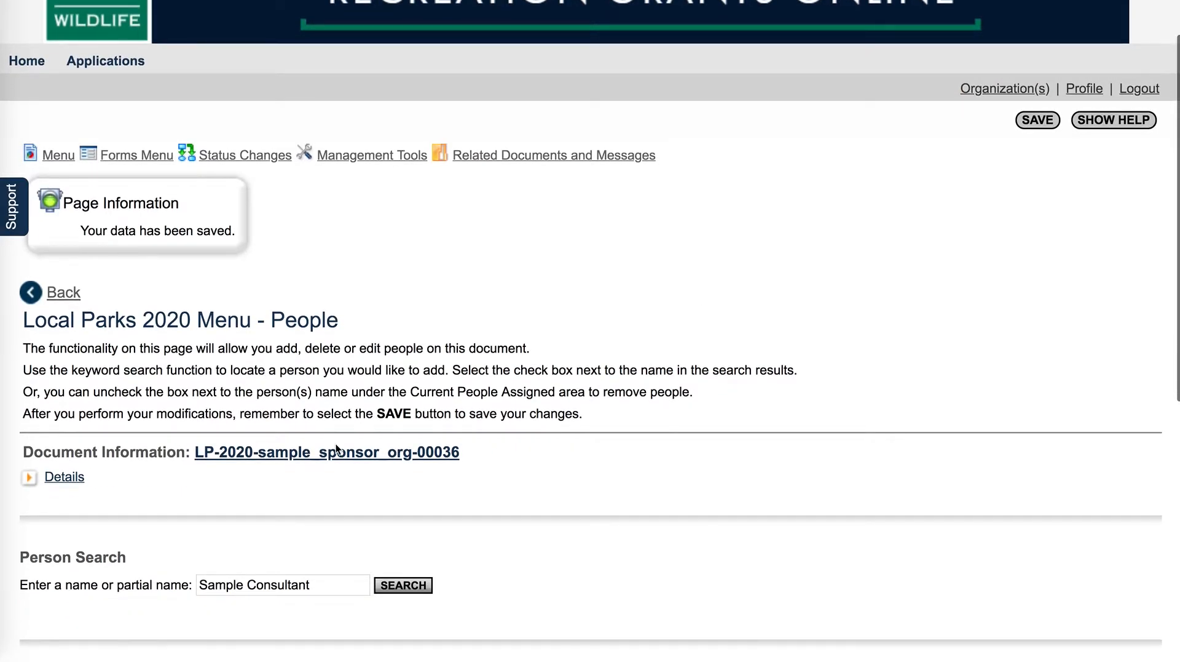
scroll(307, 479, "down", 6)
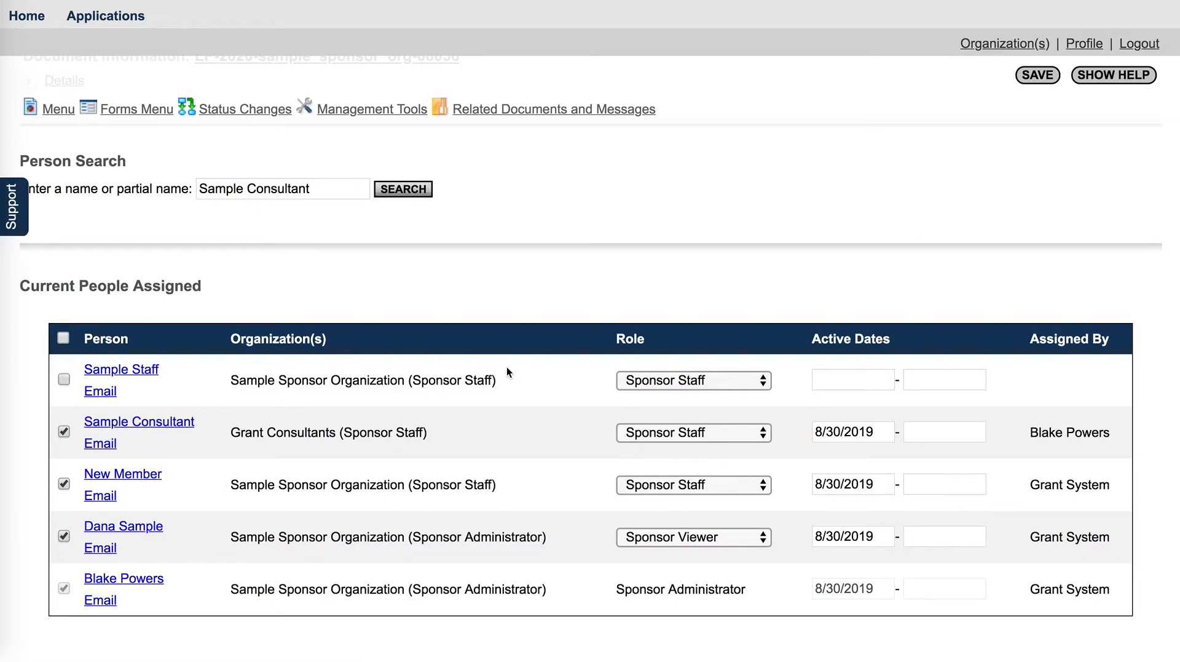
scroll(506, 366, "up", 1)
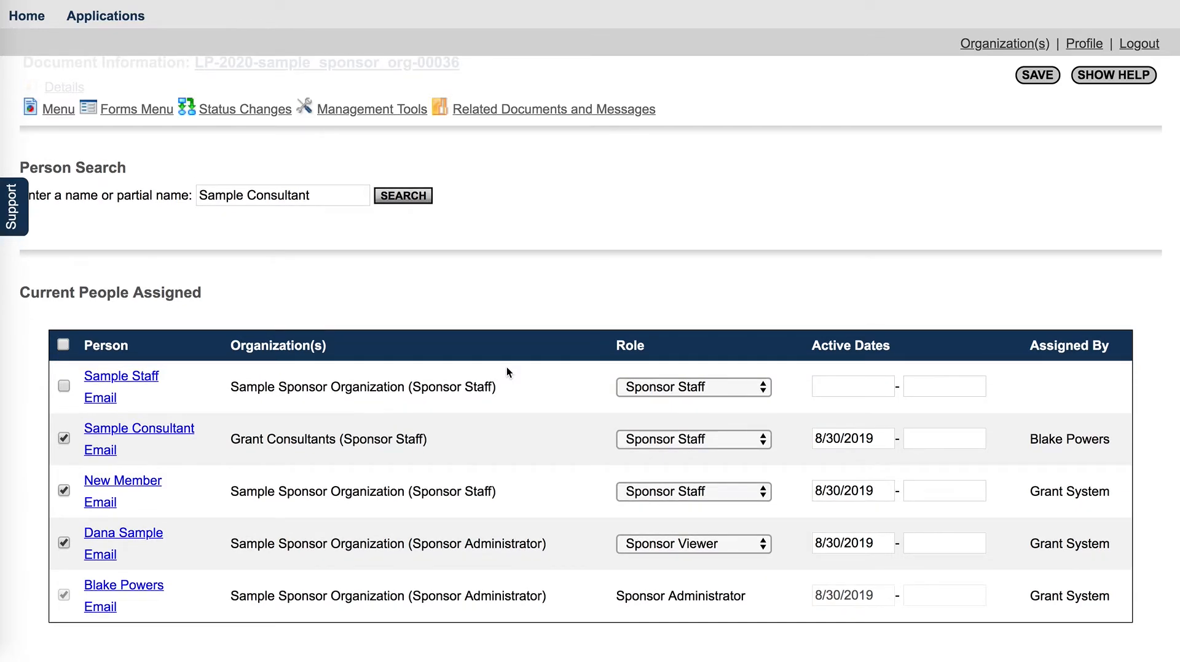